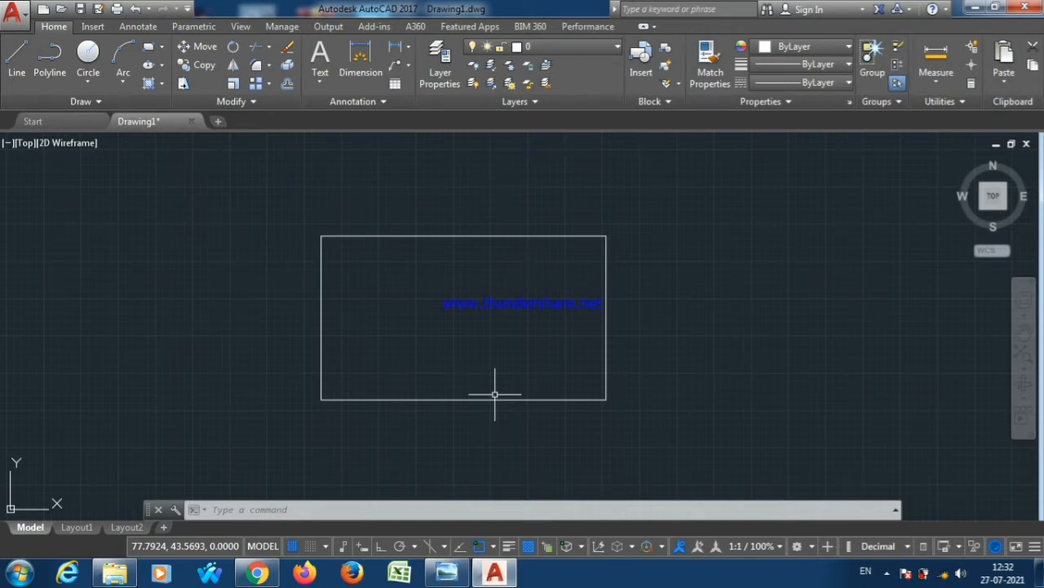
Move the rectangle about 23 units horizontally to the right, using its lower-left corner as the base point
text(M)
key(Return)
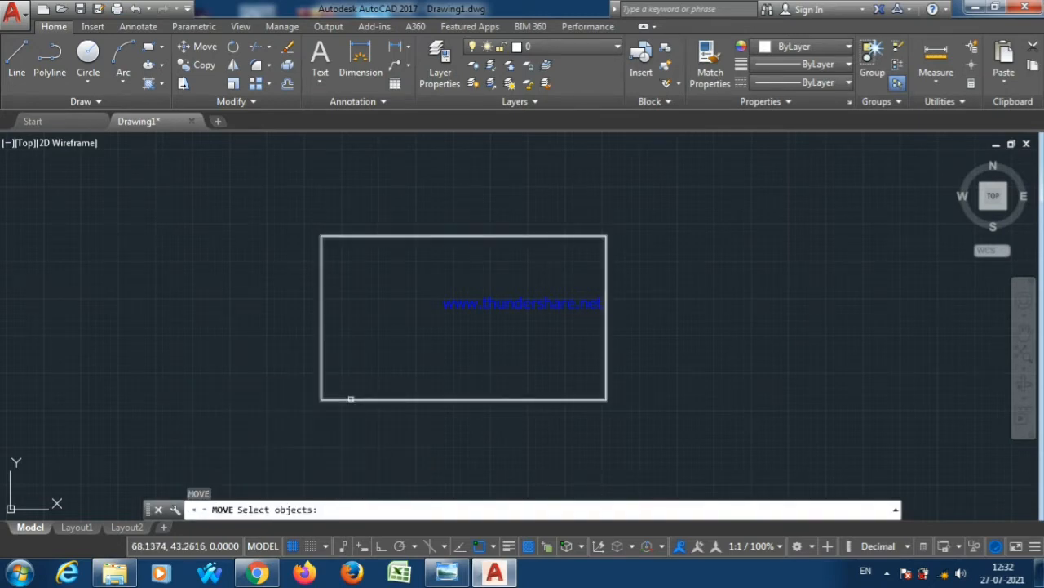
click(352, 400)
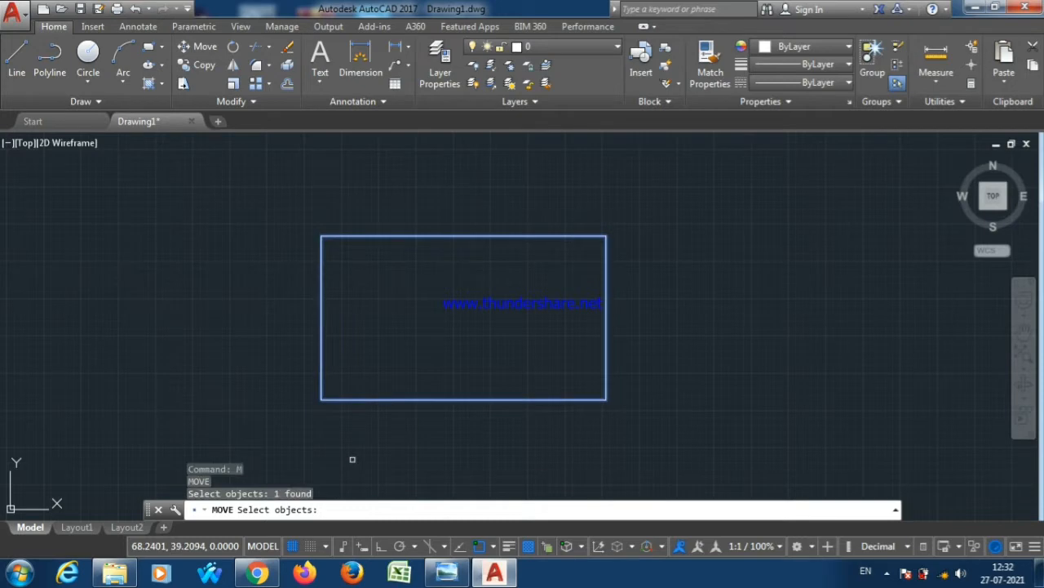
key(Return)
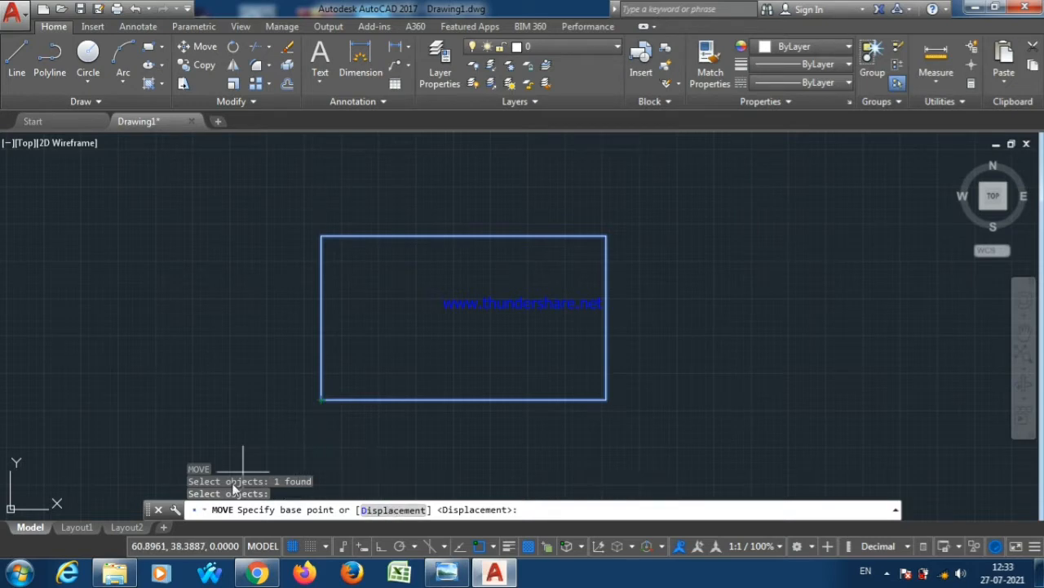
click(321, 400)
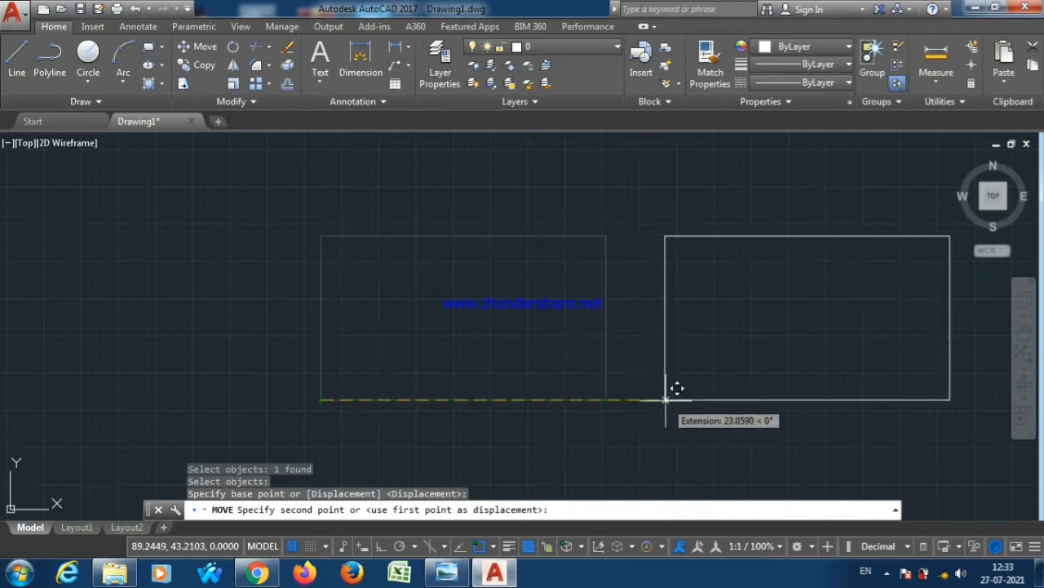
click(674, 400)
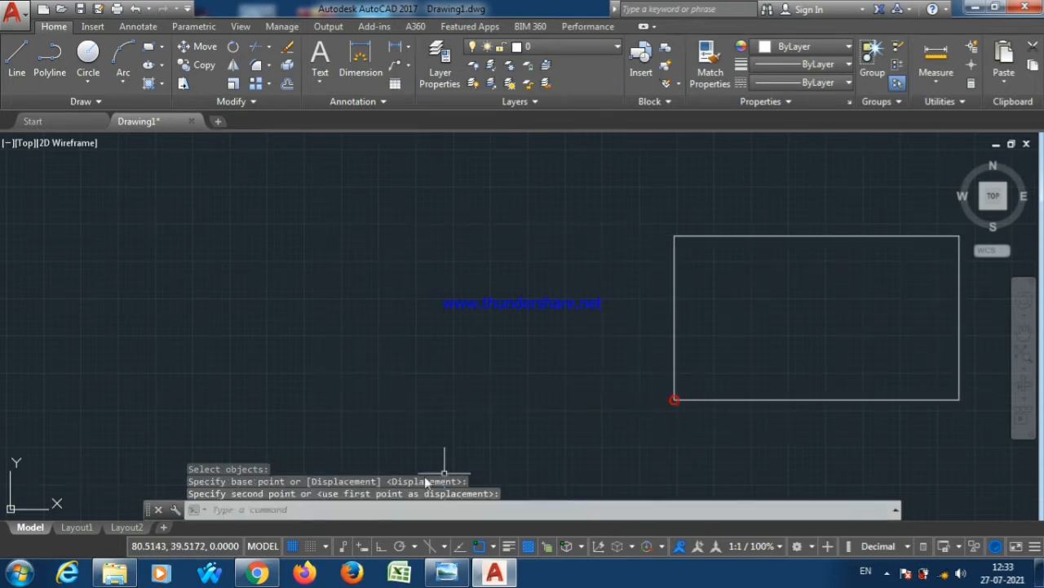
Move the rectangle by a displacement of 10,10
text(m)
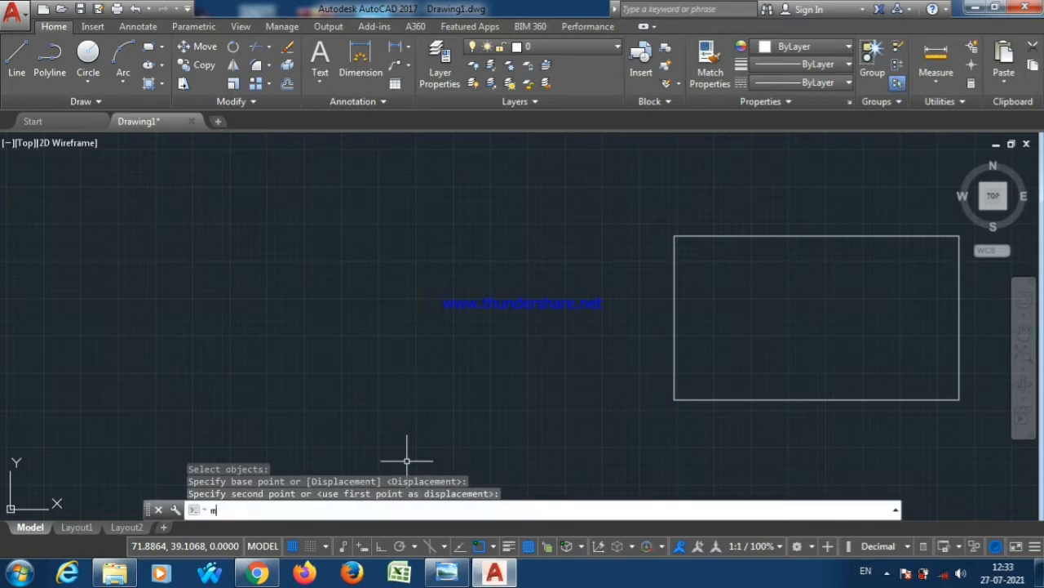
key(Return)
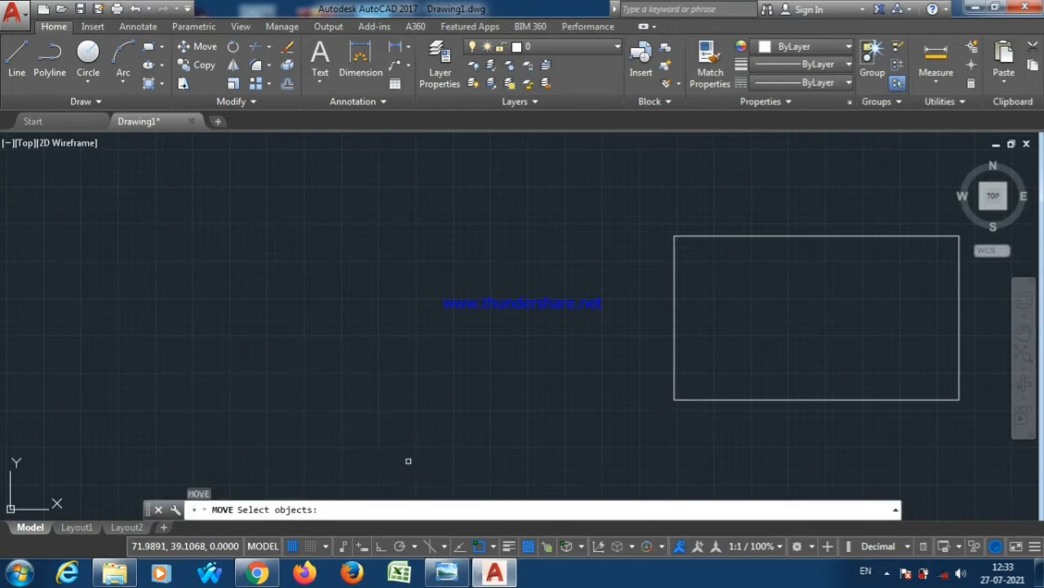
click(674, 388)
key(Return)
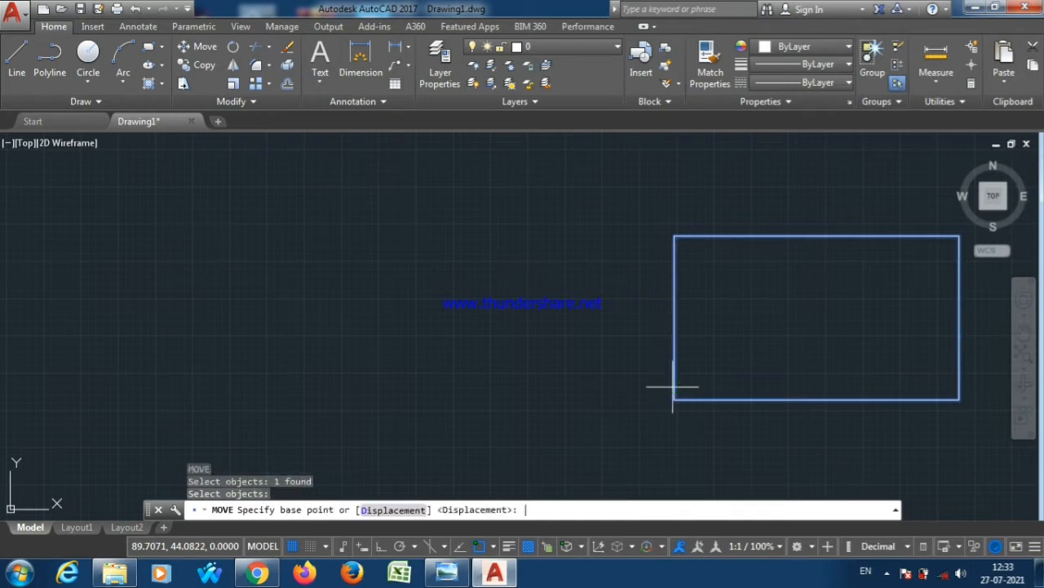
click(404, 514)
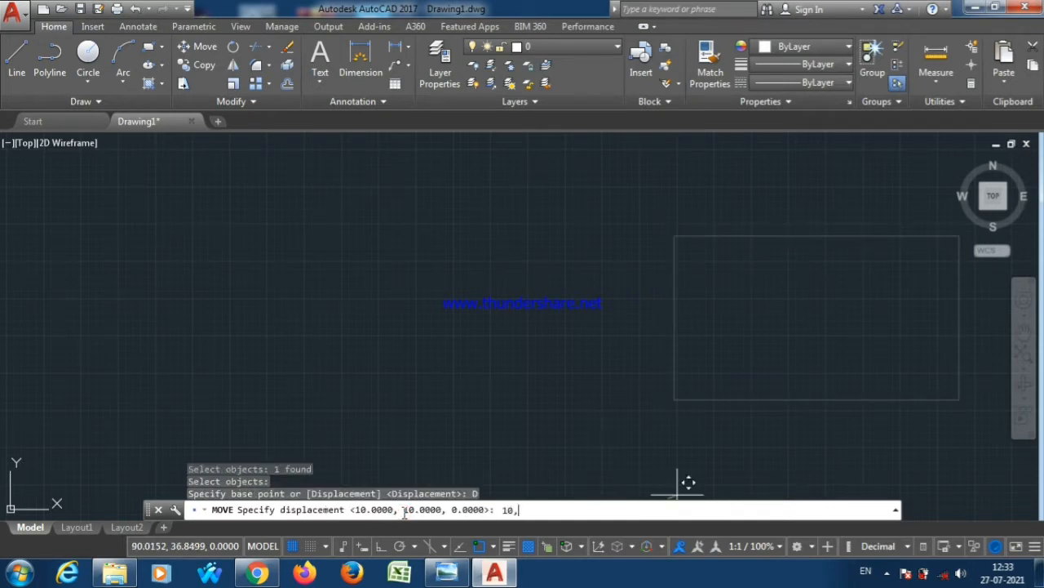
key(Return)
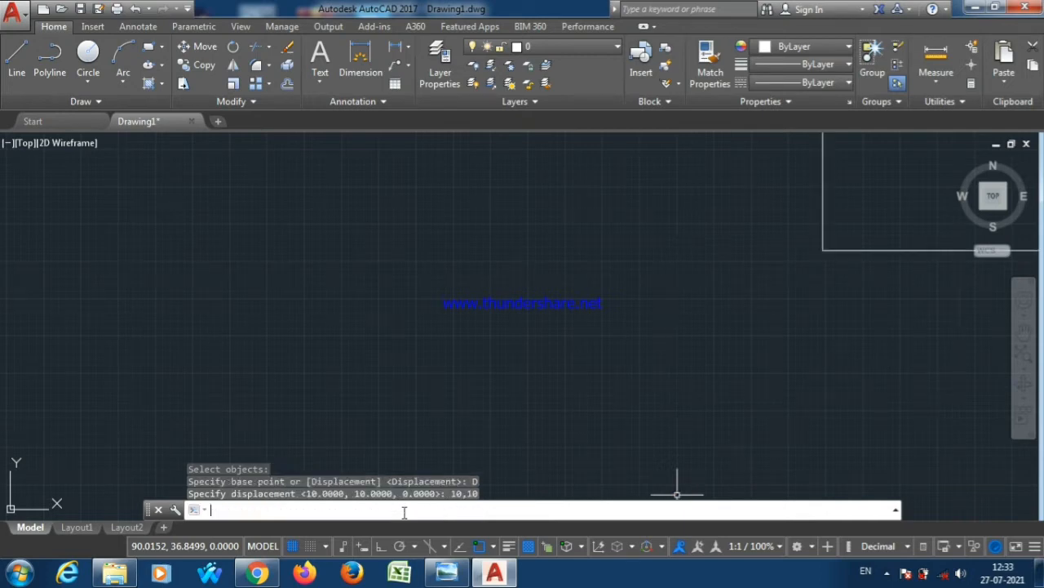
Move the rectangle to the left and slightly down, using its lower-left corner as the base point
scroll(232, 281, down, 3)
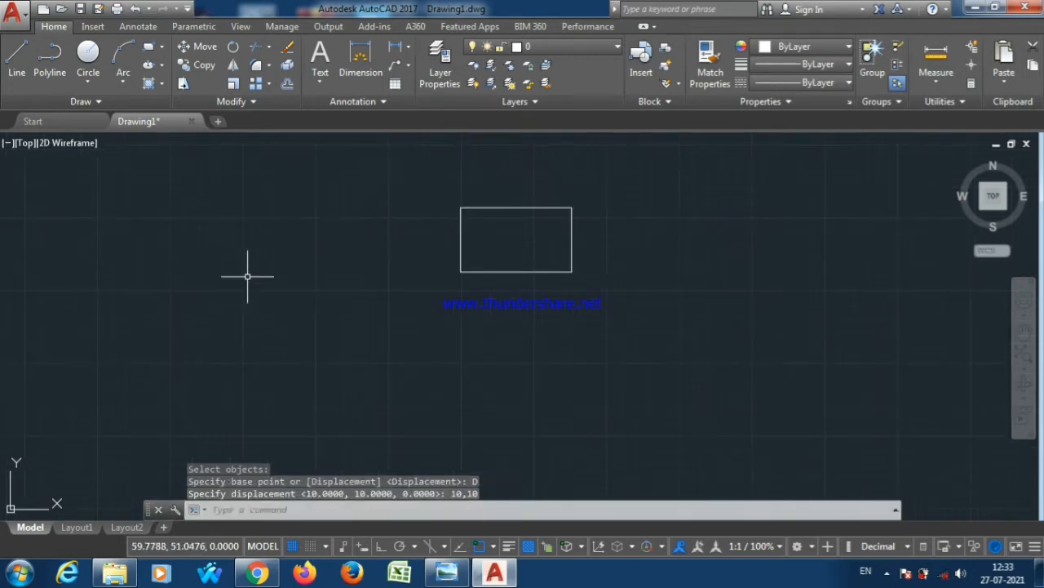
scroll(563, 164, up, 2)
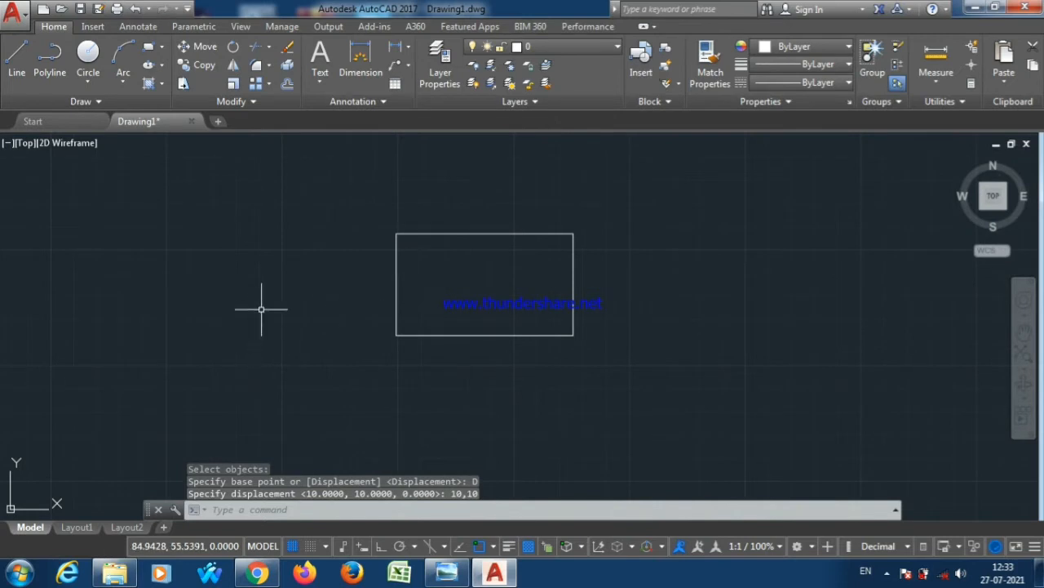
scroll(261, 303, up, 2)
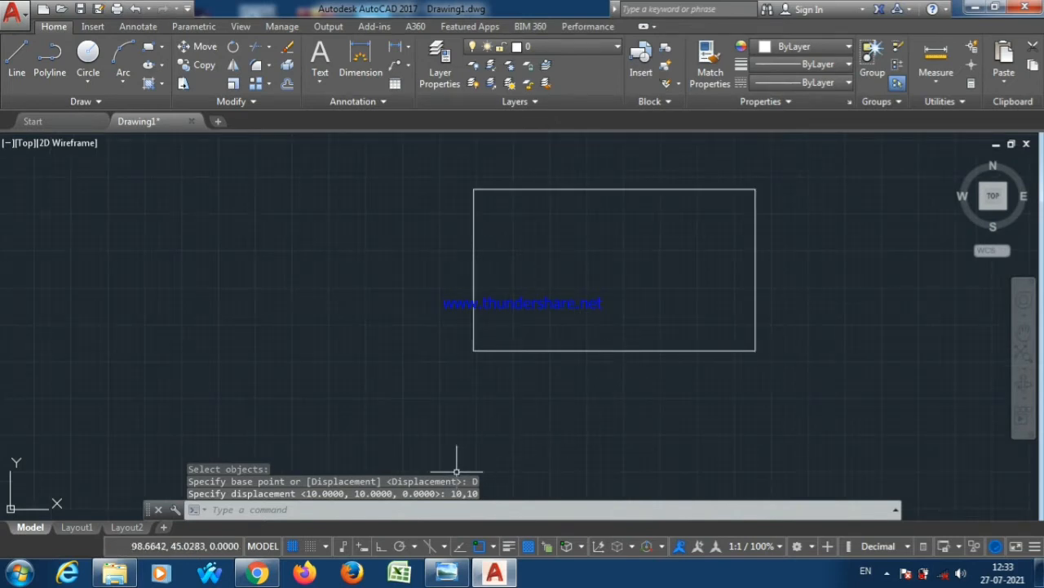
click(479, 351)
text(M)
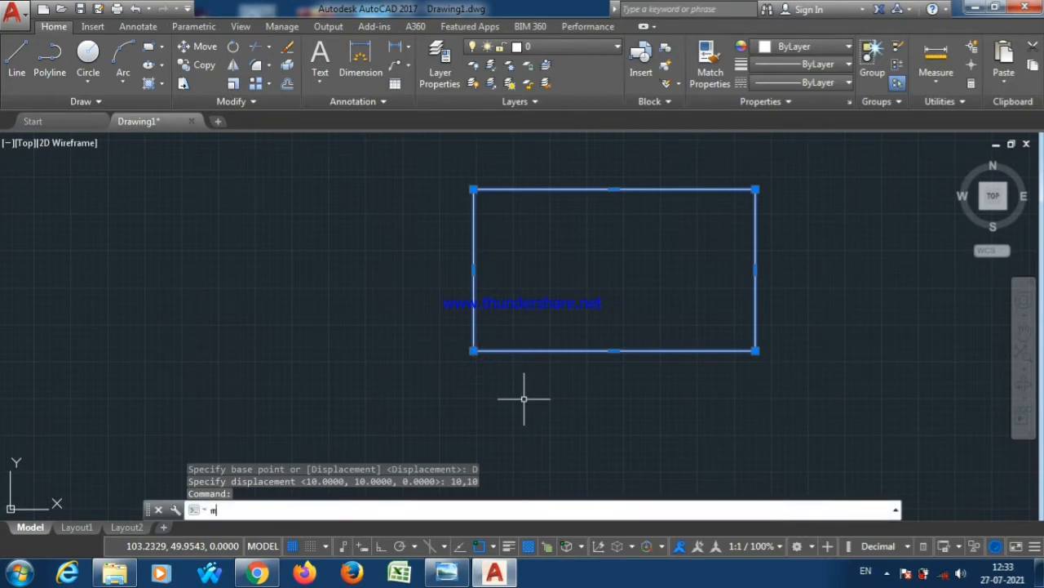
key(Return)
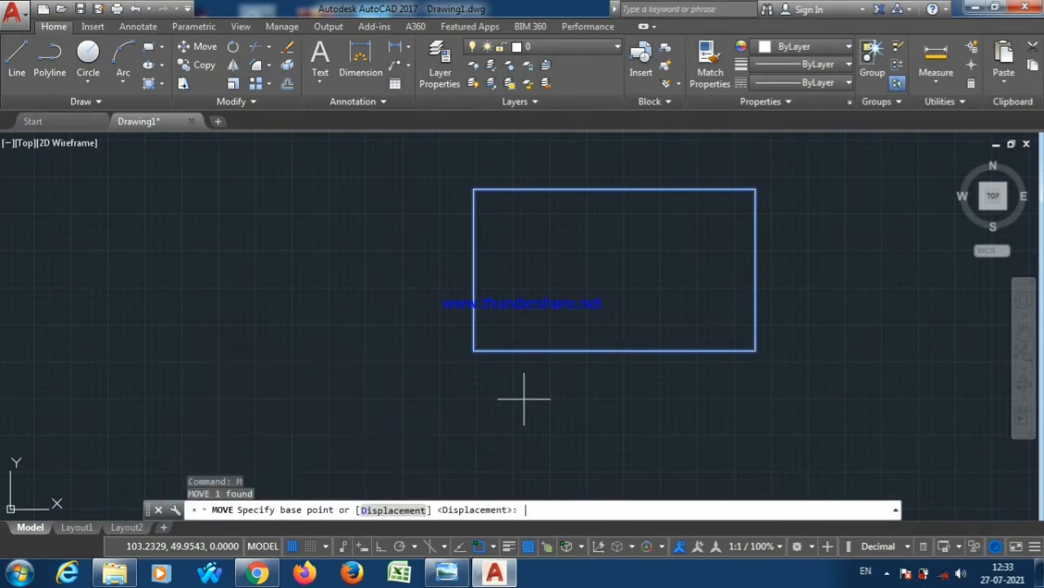
click(474, 351)
click(236, 373)
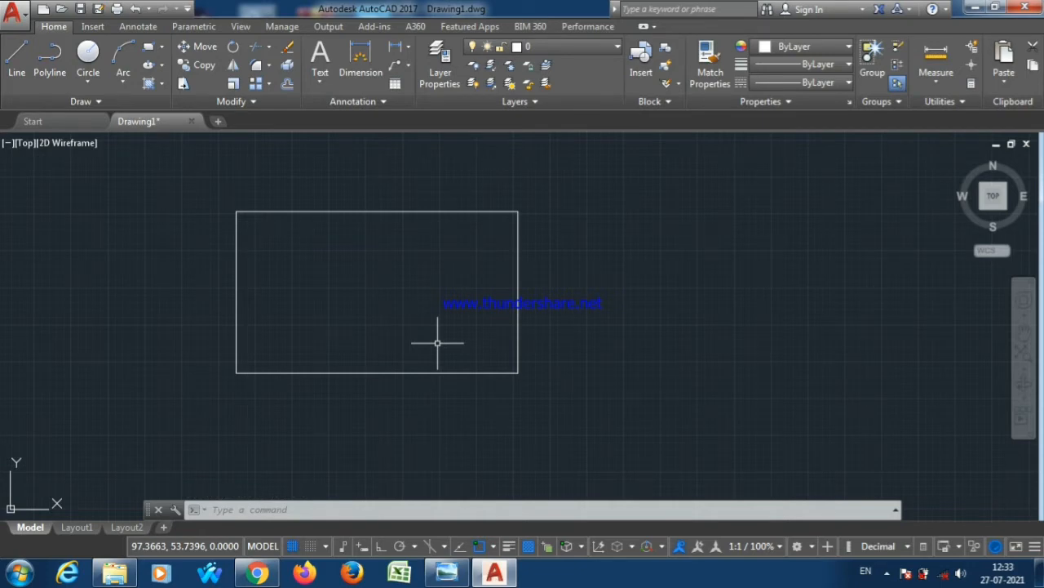
Try copying the rectangle from its lower-left corner to a spot up and to the right, and undo that copy
text(c)
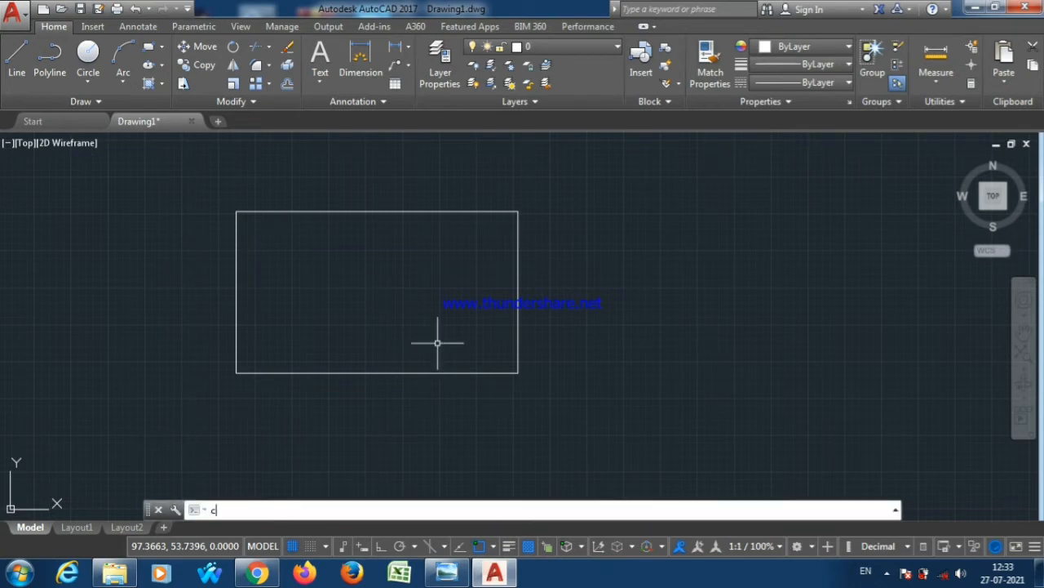
text(t o)
key(Return)
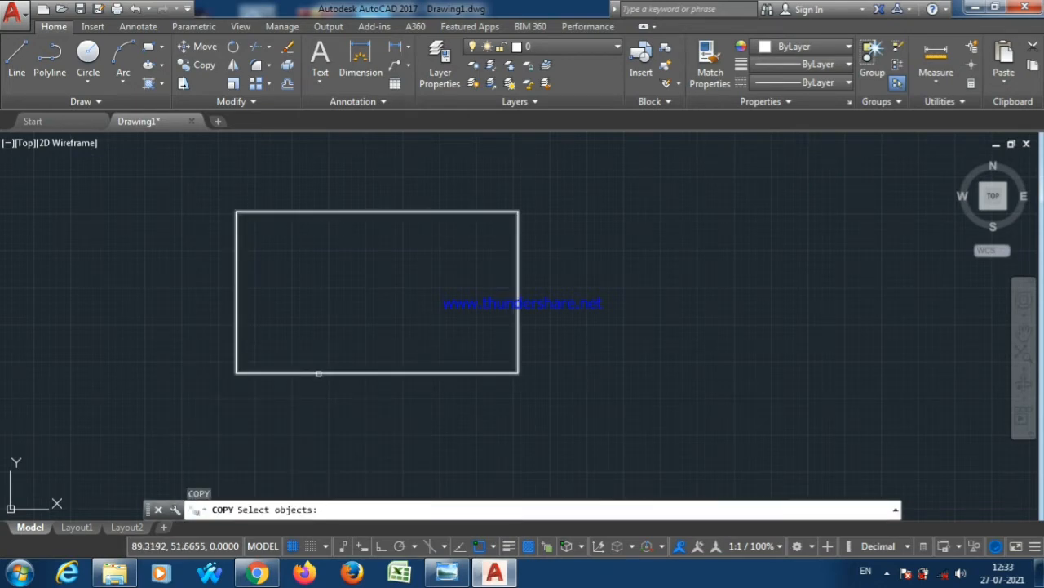
click(318, 372)
key(Return)
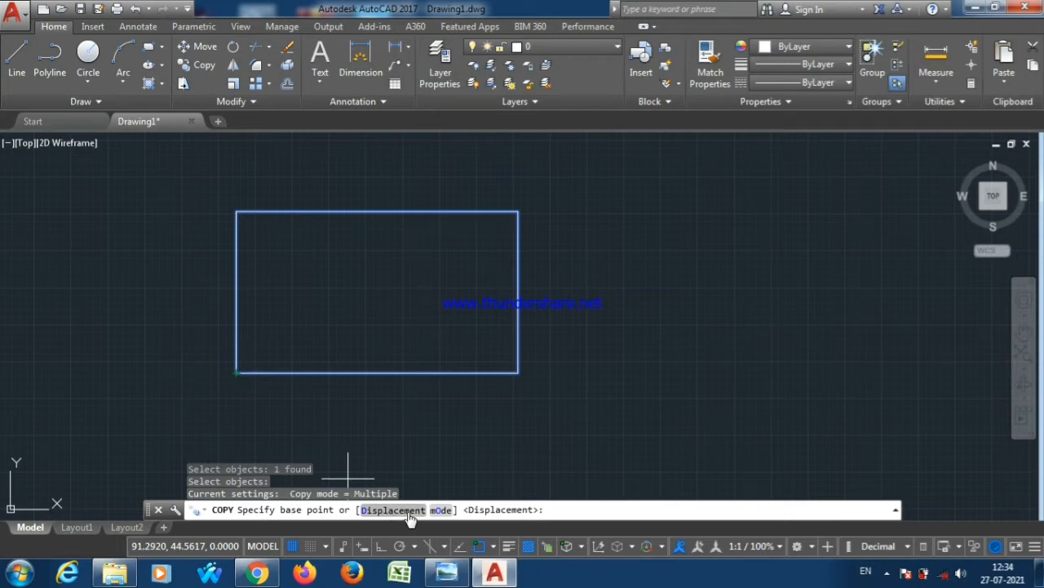
click(236, 372)
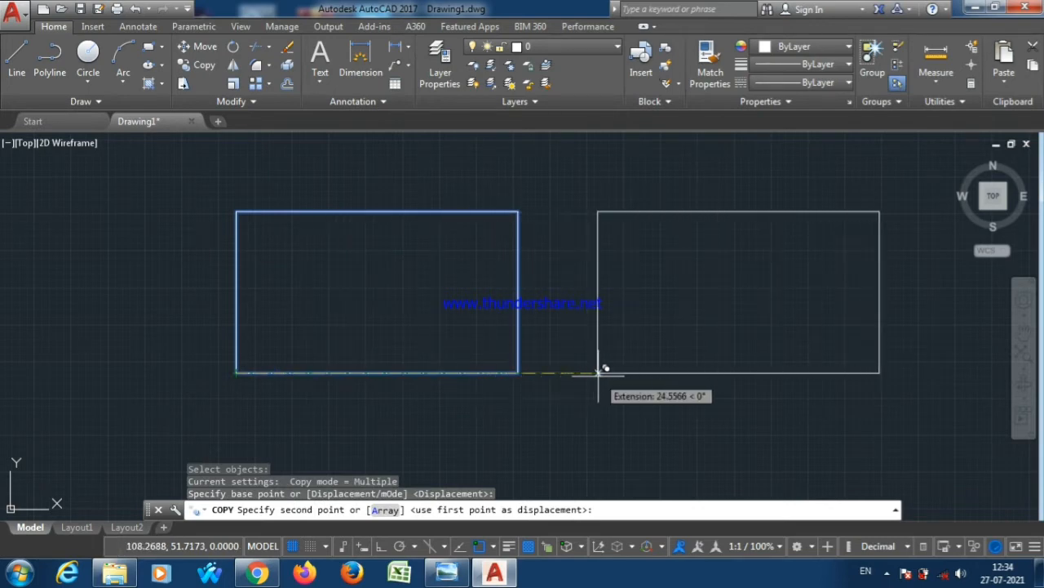
click(651, 340)
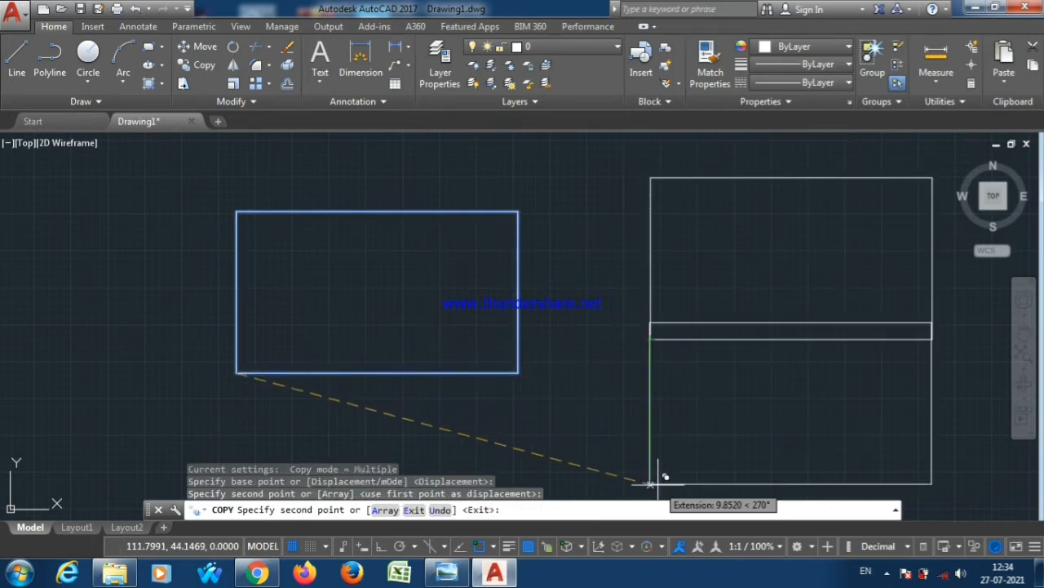
key(Return)
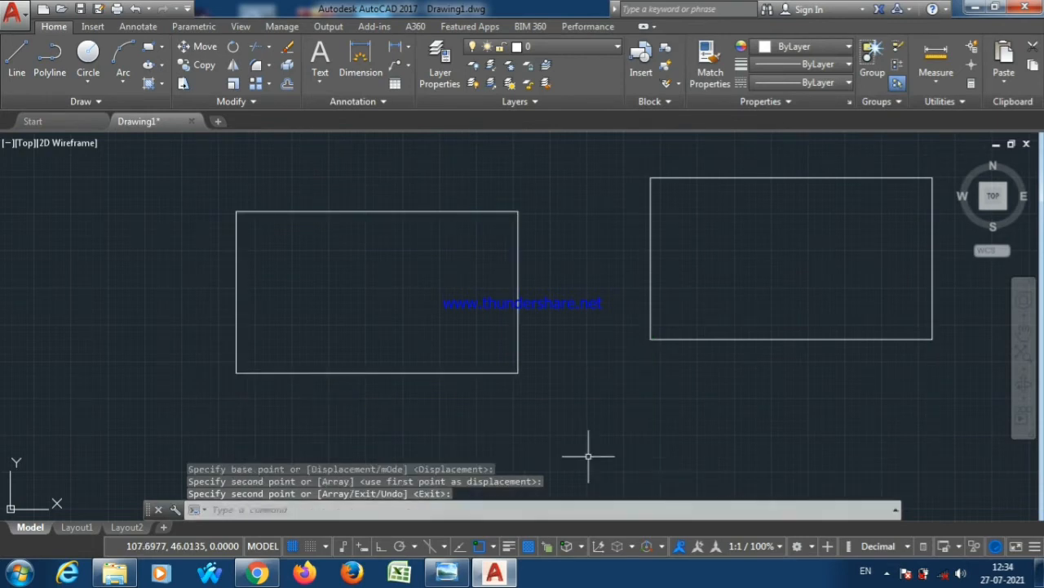
key(ctrl+z)
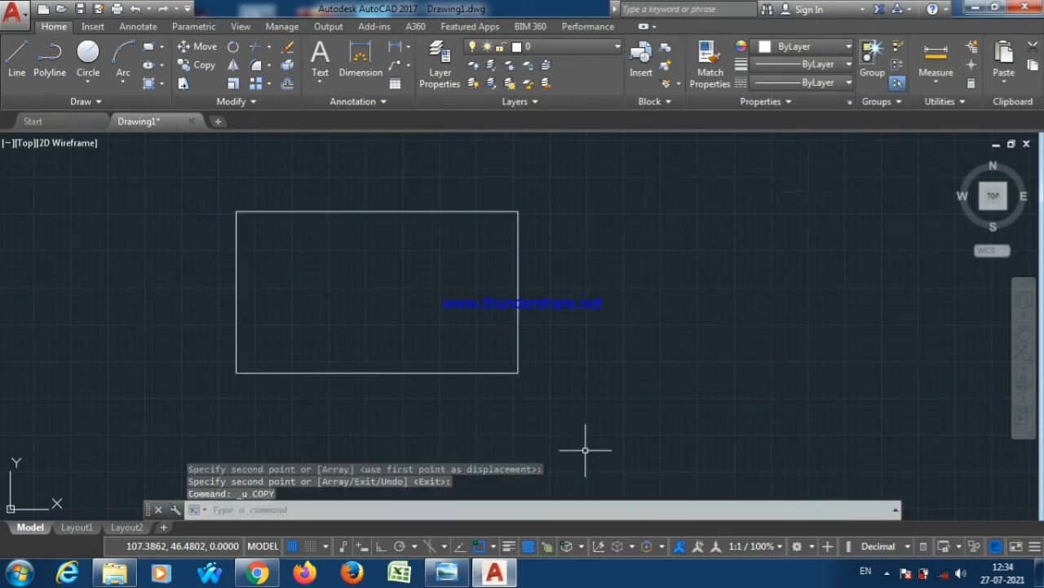
Copy the rectangle in Single copy mode from its lower-left corner, placing the copy horizontally to its right
click(366, 373)
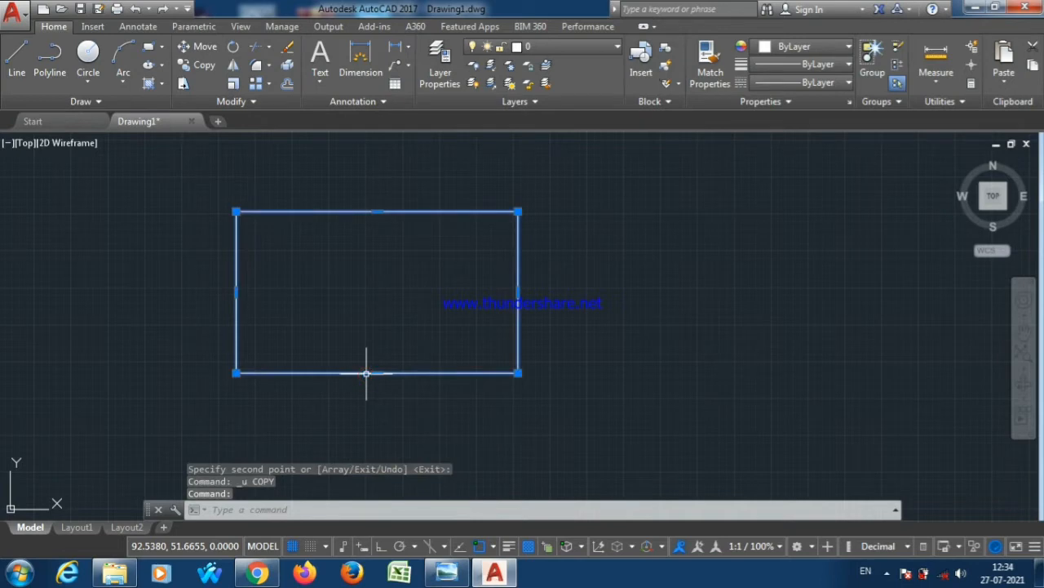
text(c)
key(Return)
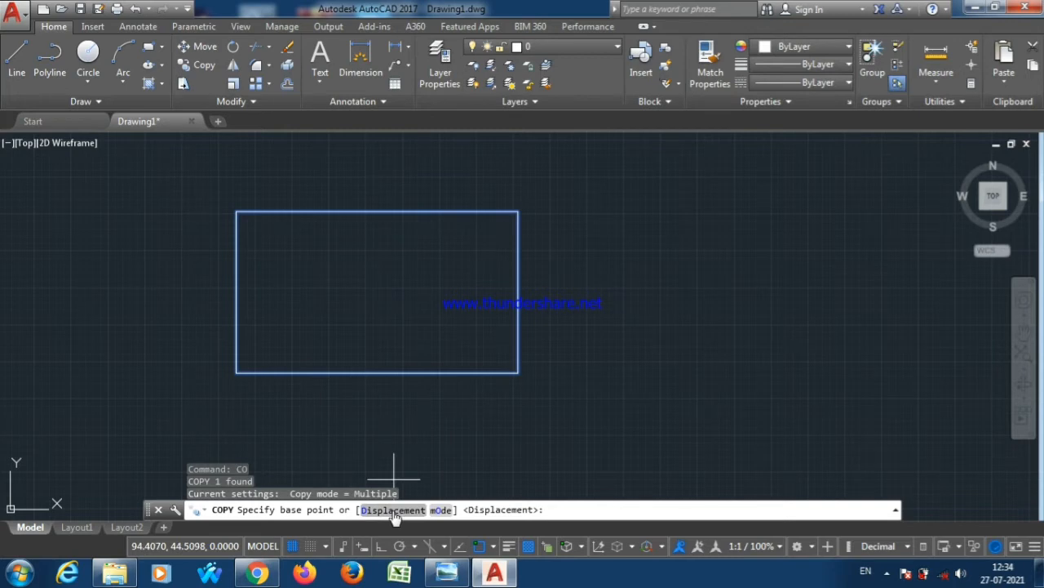
click(442, 509)
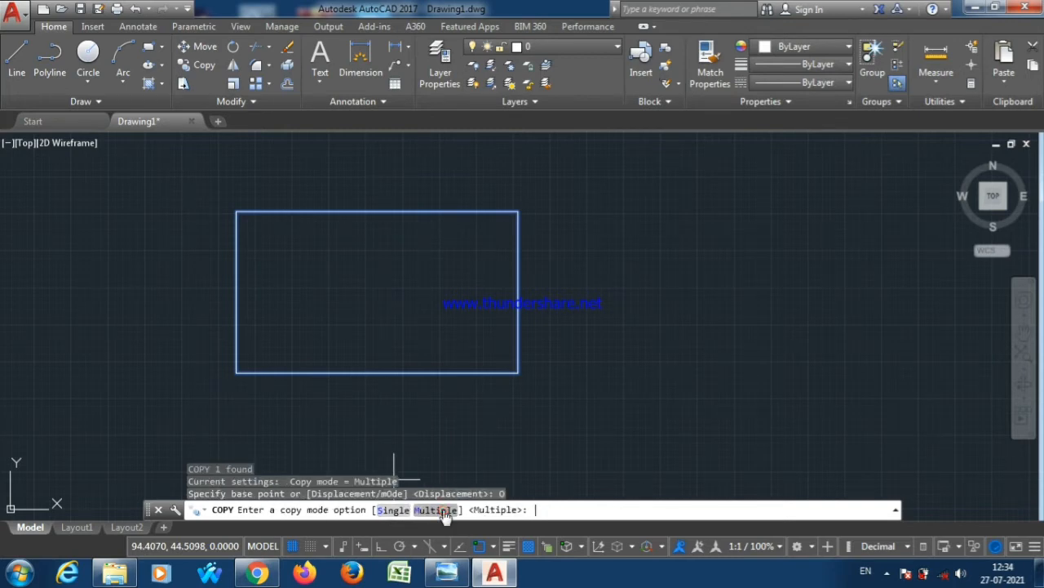
click(393, 511)
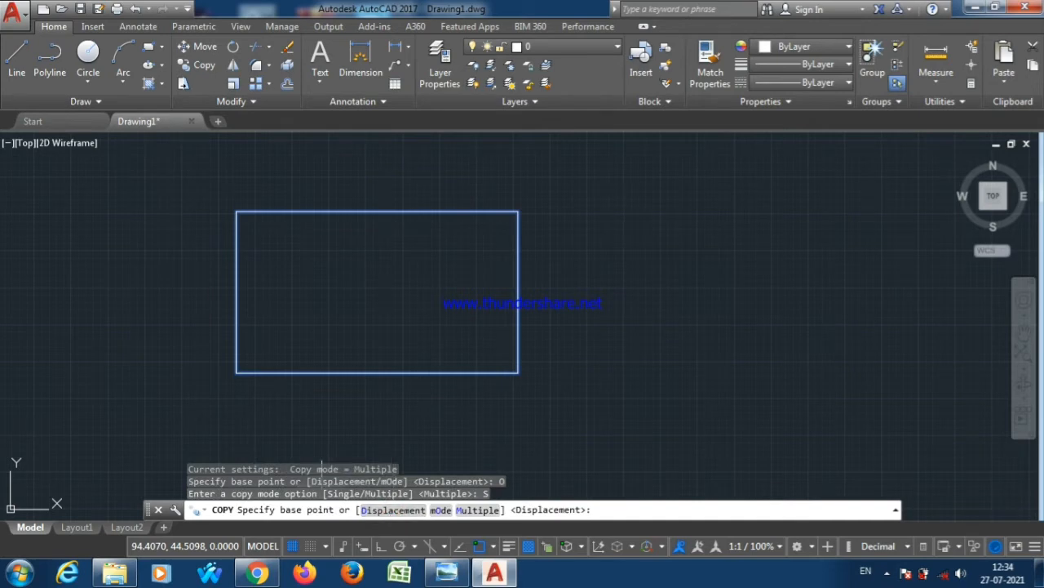
click(236, 372)
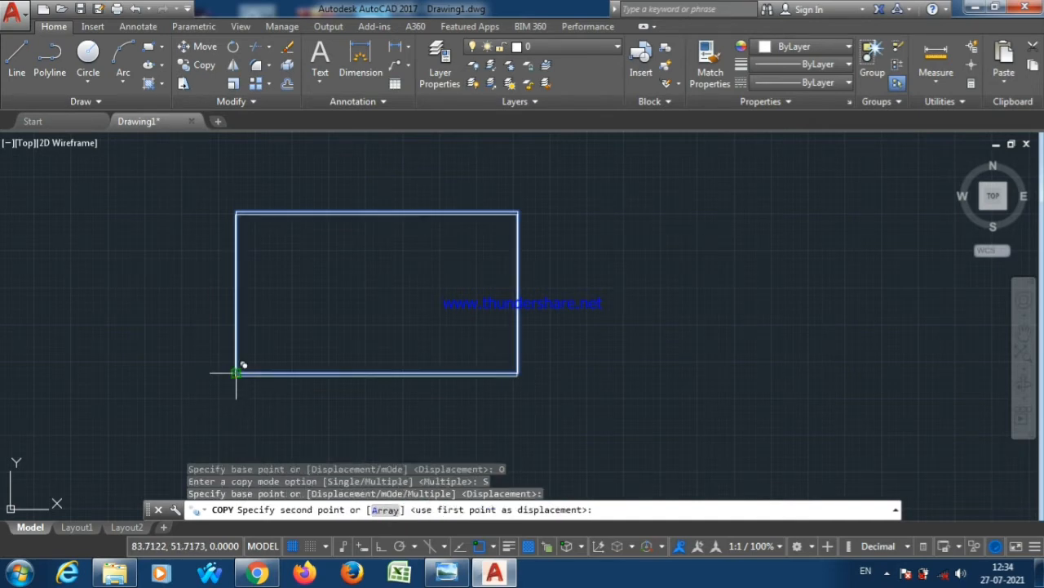
click(620, 373)
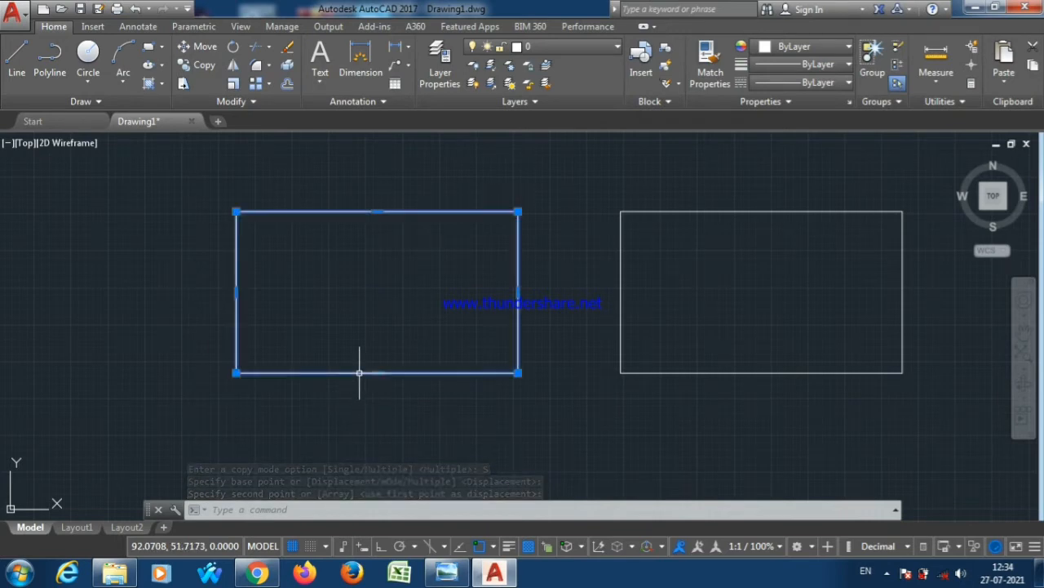
Copy the left rectangle in Multiple copy mode from its lower-left corner, placing five overlapping copies at scattered spots around it
click(359, 372)
text(c)
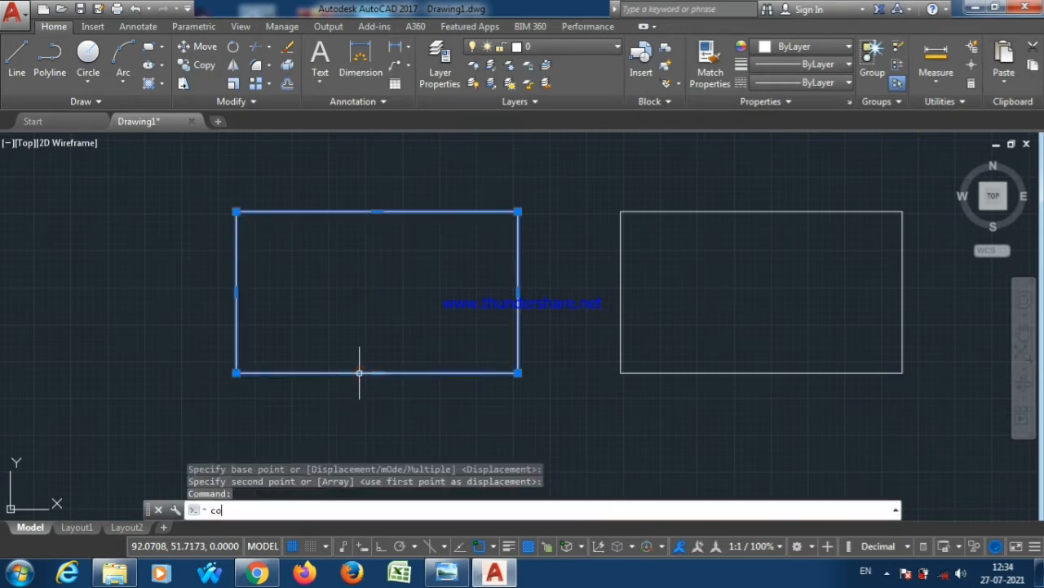
text(o)
key(Return)
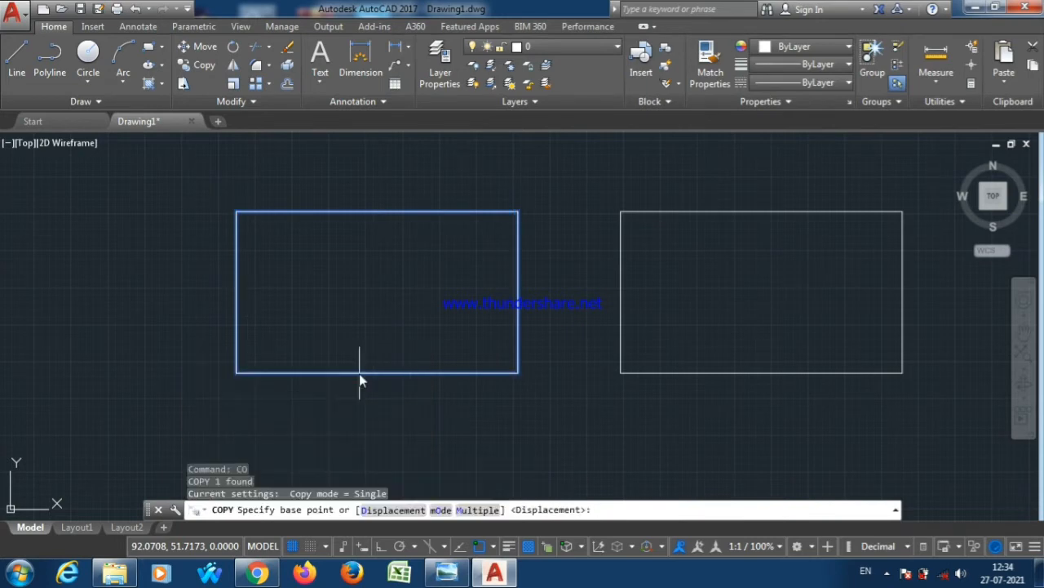
click(441, 510)
click(440, 510)
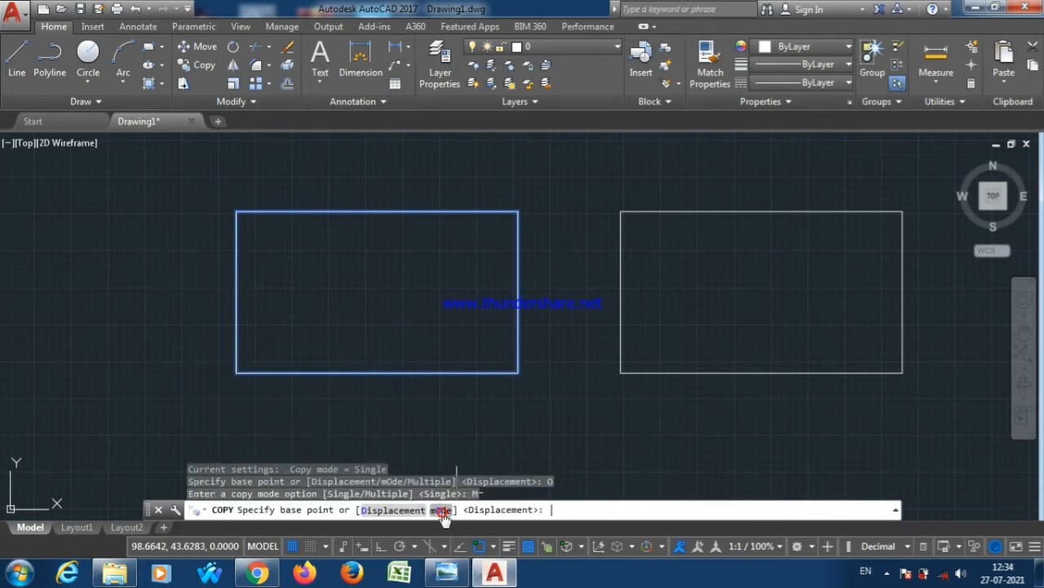
click(231, 368)
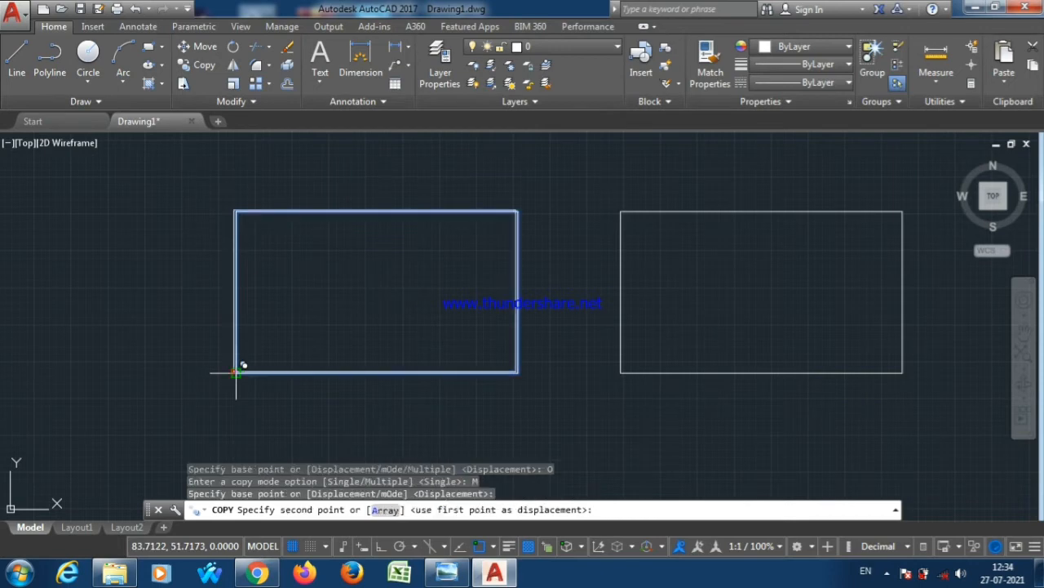
click(482, 344)
click(524, 447)
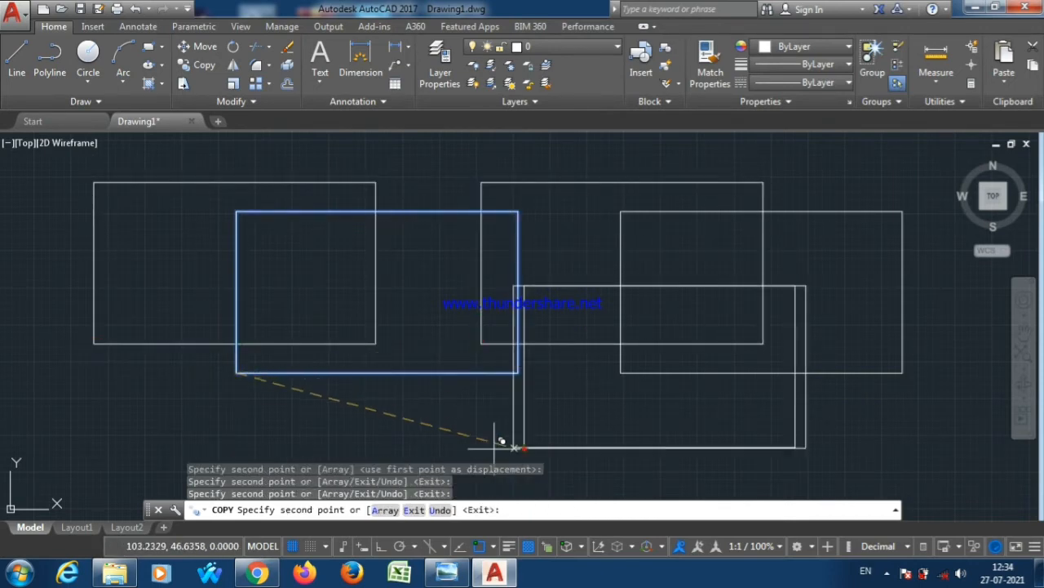
click(231, 394)
click(51, 359)
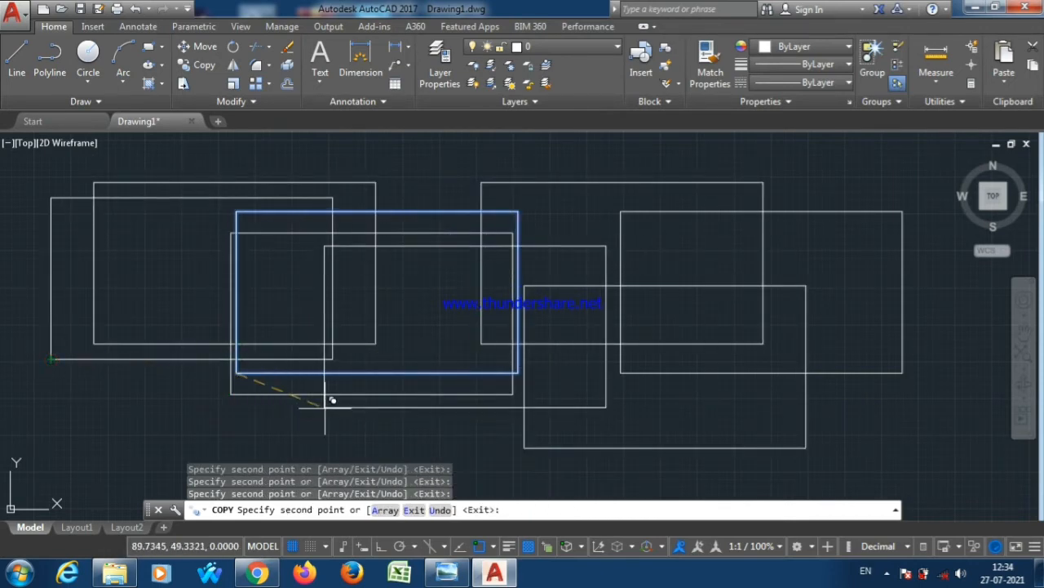
key(Return)
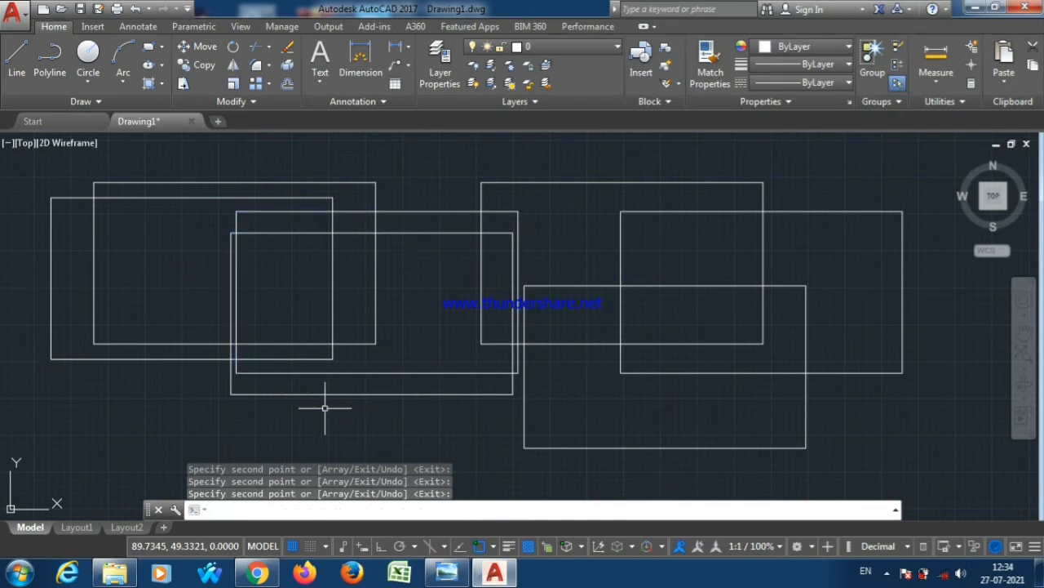
Undo the multiple copies and the earlier single copy, keeping only the original rectangle
key(ctrl+z)
key(ctrl+z)
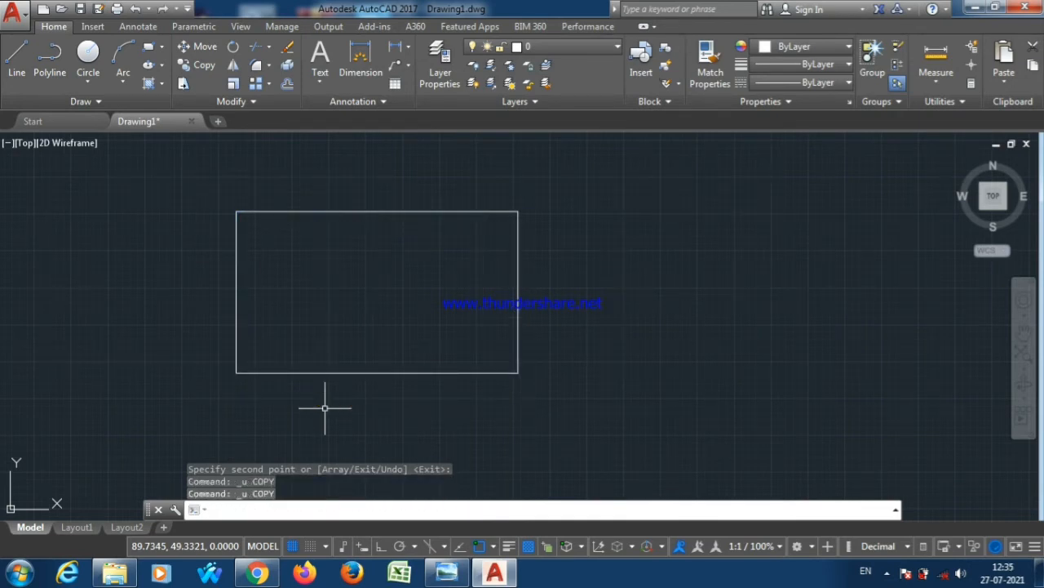
Set up an array copy of the rectangle with 5 items, using its lower-left corner as the base point
text(cp)
key(Return)
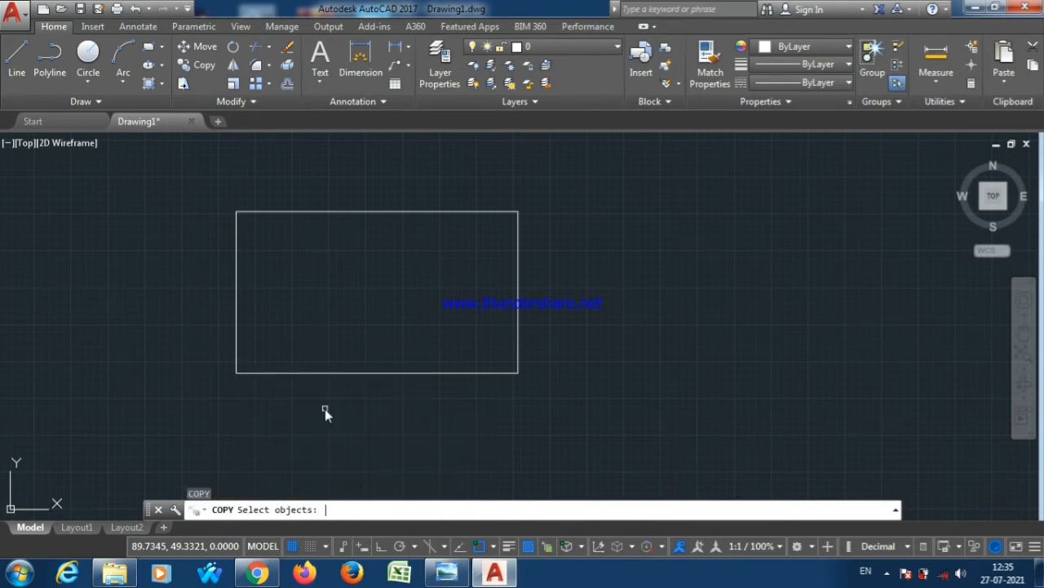
click(338, 373)
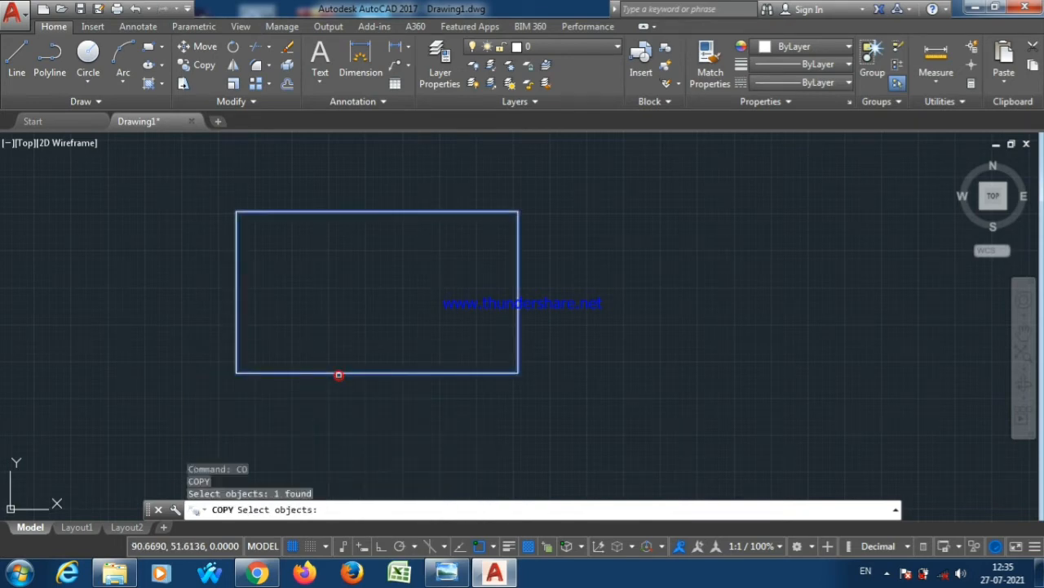
key(Return)
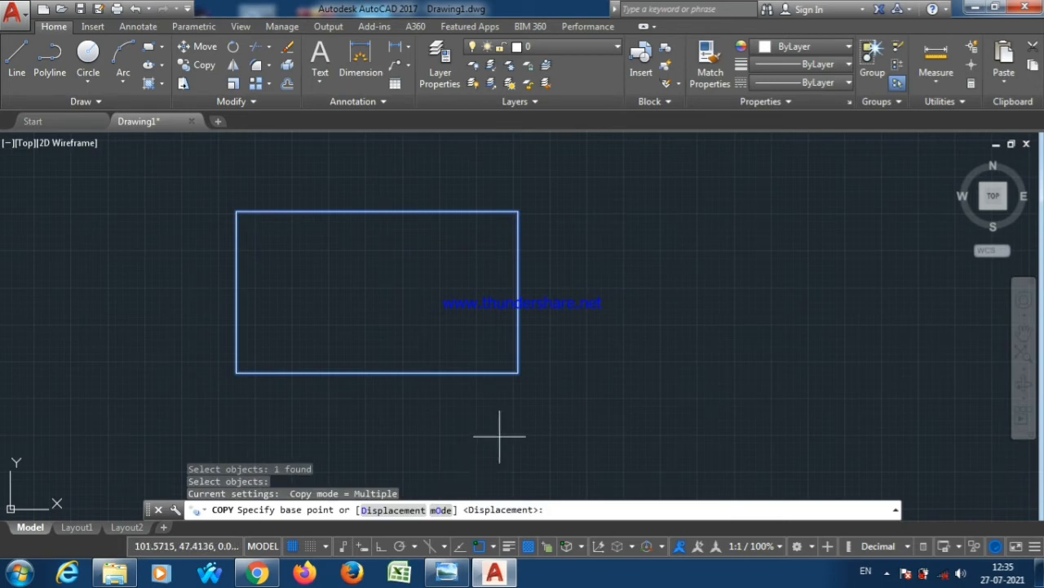
click(237, 373)
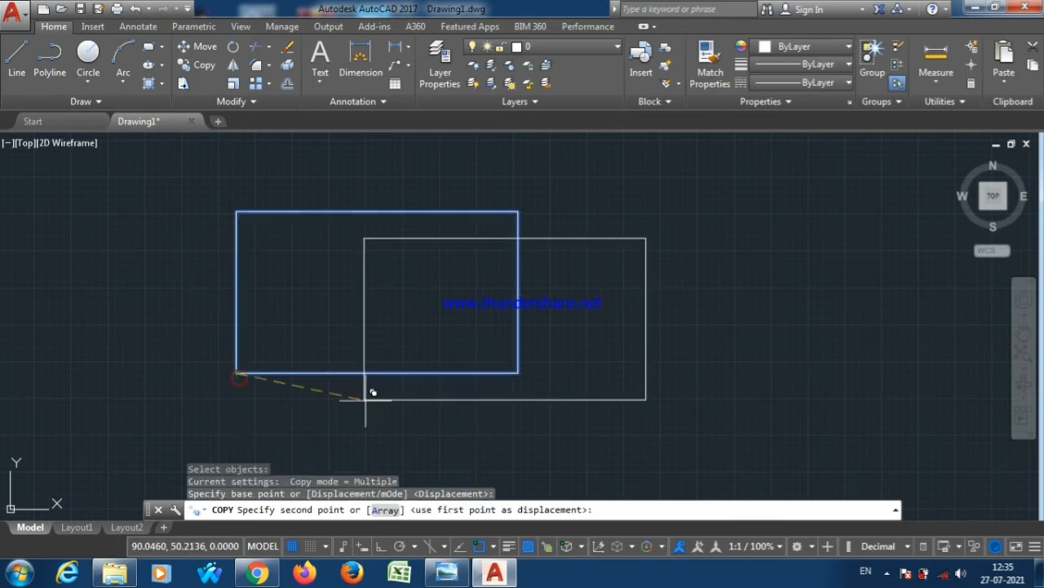
click(385, 510)
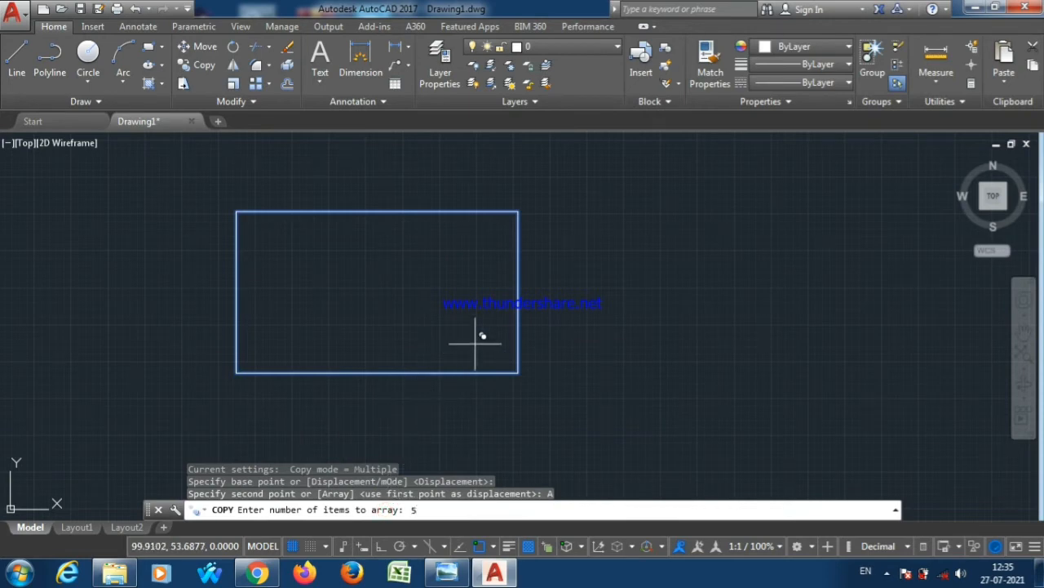
text(5)
key(Return)
Place the array with the Fit option in a horizontal row, with the last item's lower-left corner at about 199.9,51.6, and finish copying
scroll(220, 355, down, 6)
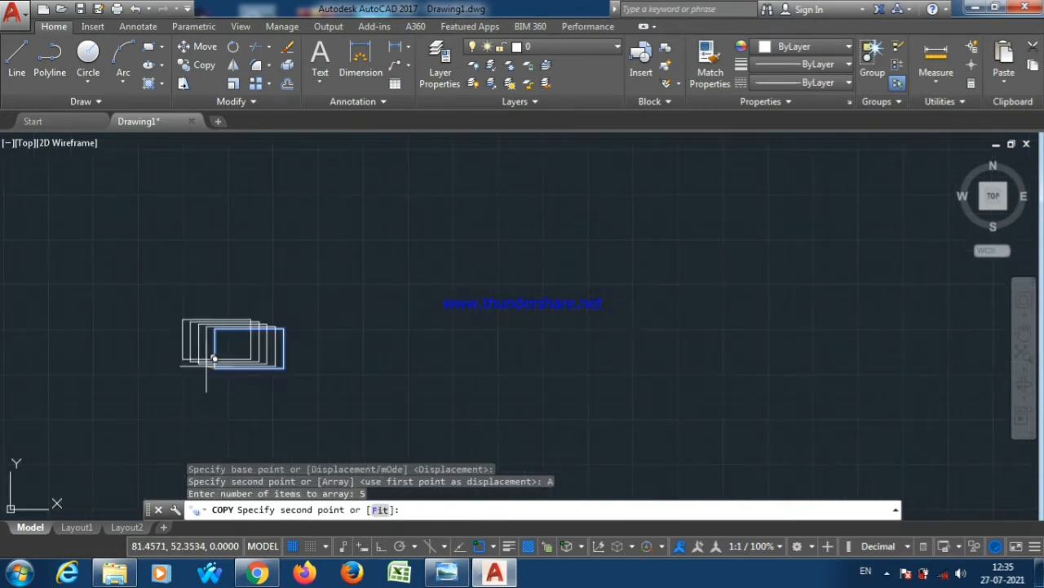
scroll(362, 366, down, 2)
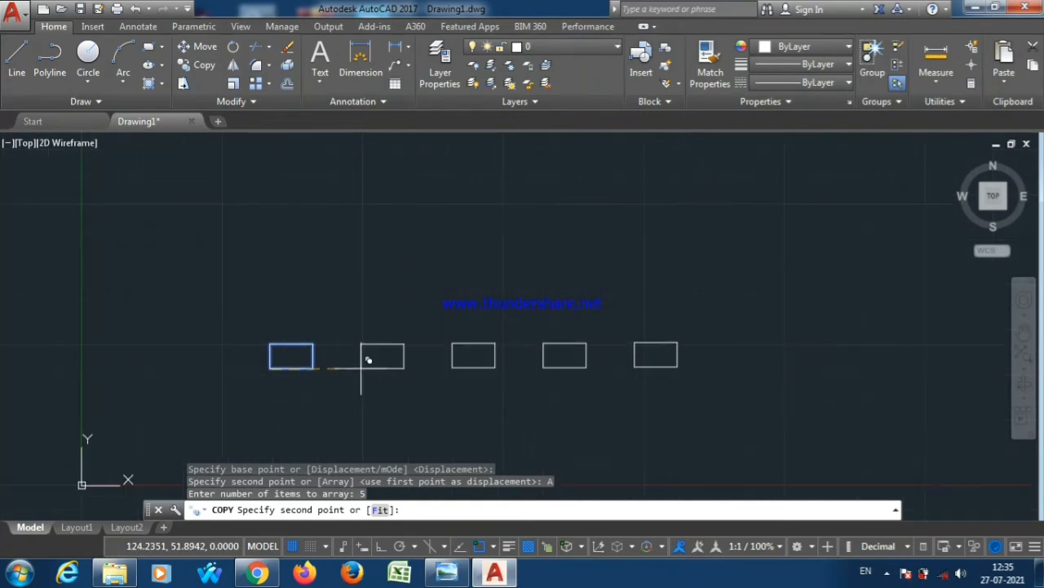
scroll(362, 367, up, 4)
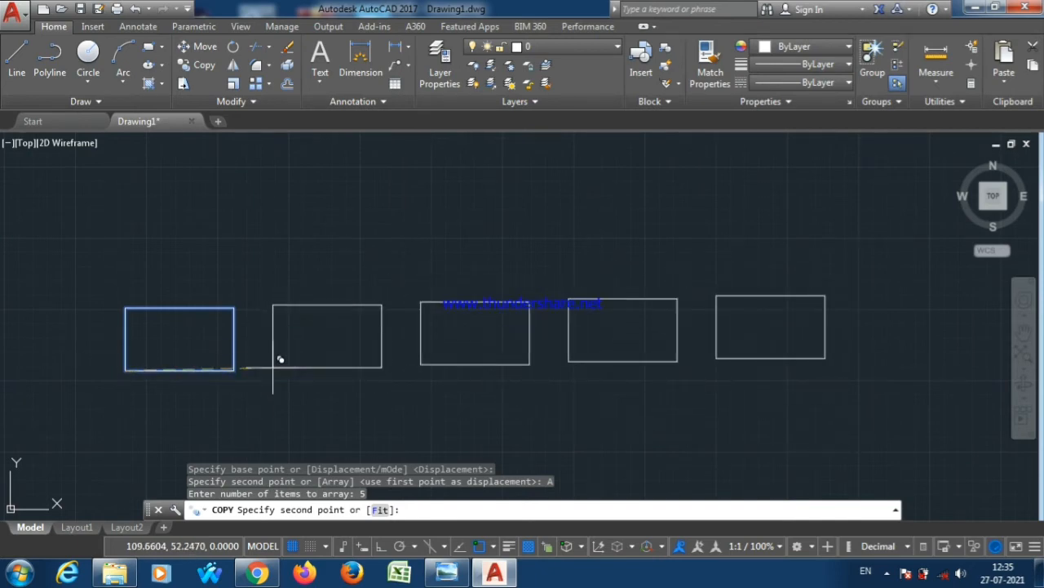
click(380, 510)
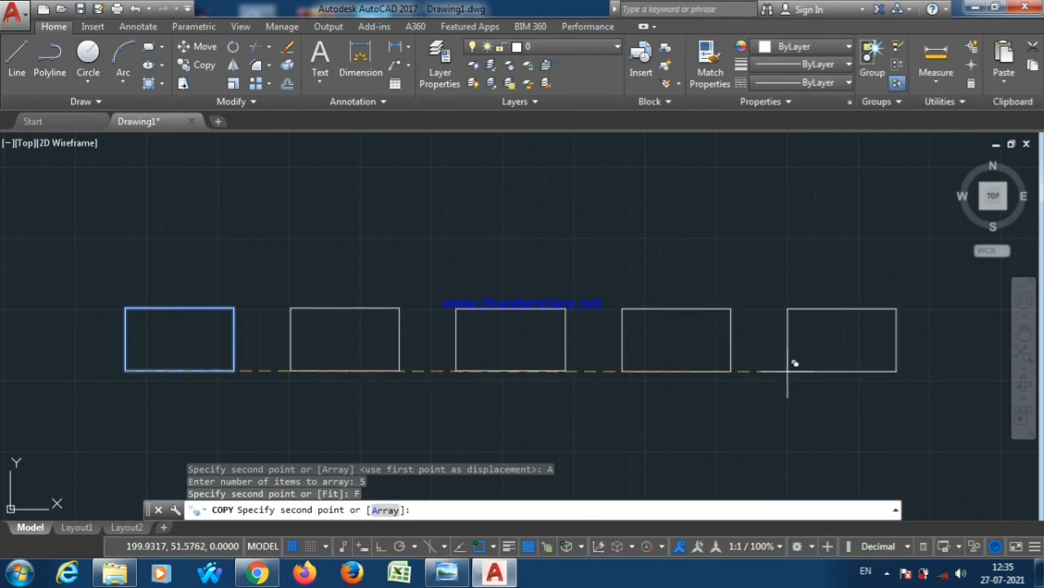
click(790, 372)
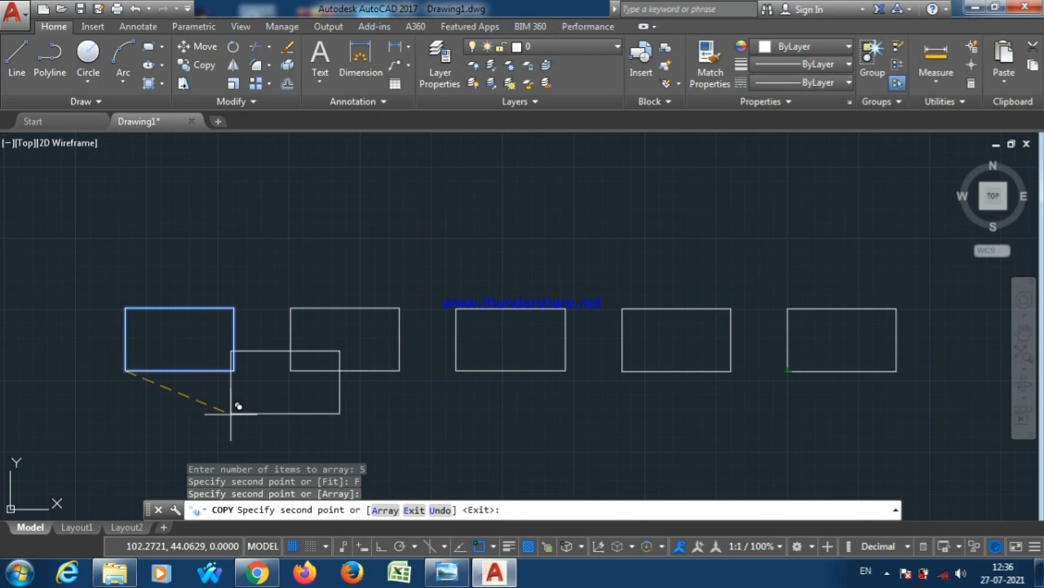
key(Return)
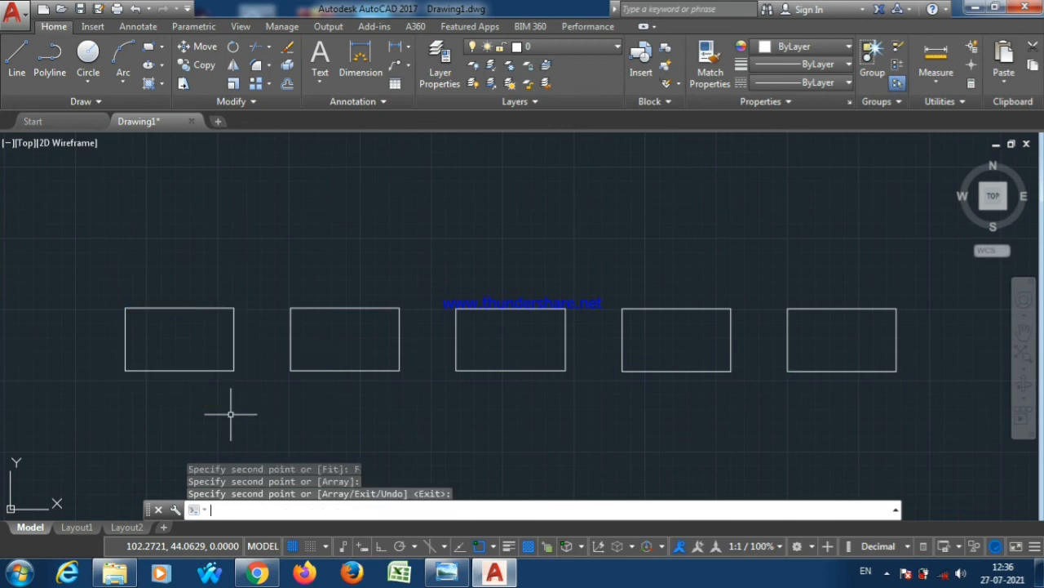